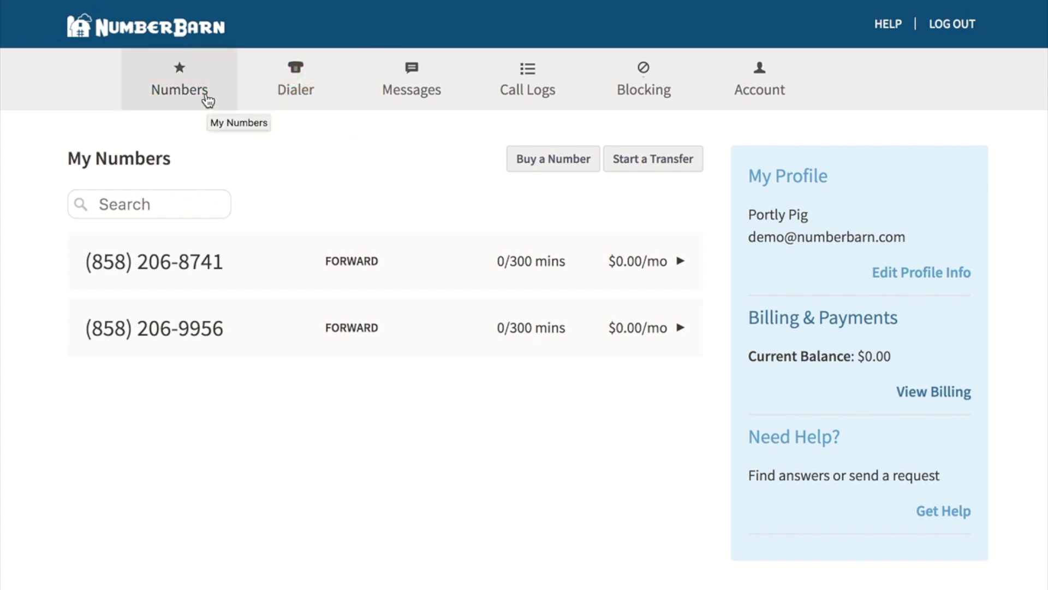
Step: Route the second number's calls to a new Menu 3 and open its greeting dialog
click(242, 339)
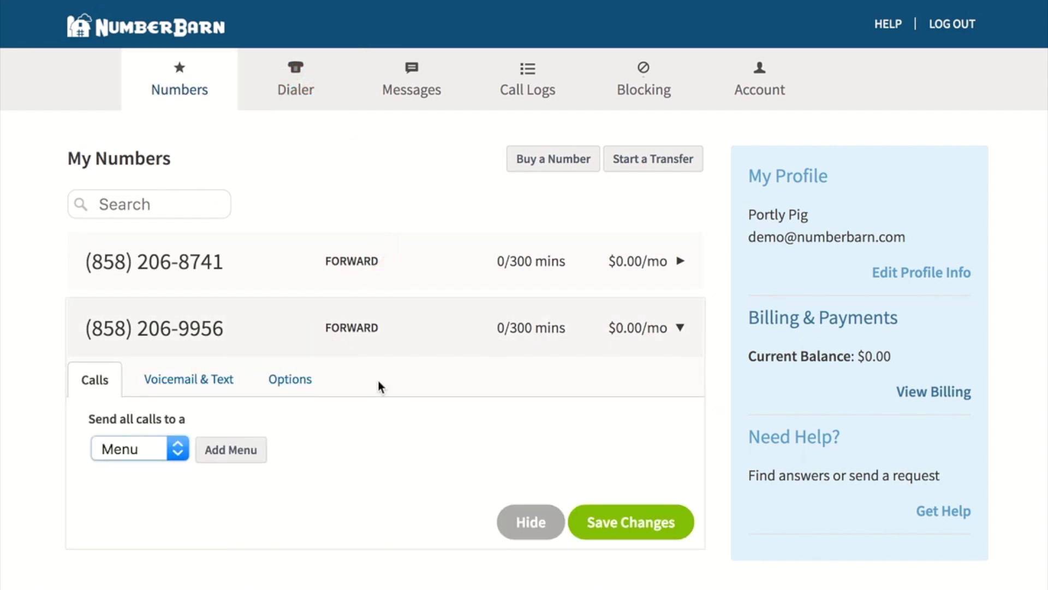
scroll(379, 386, down, 2)
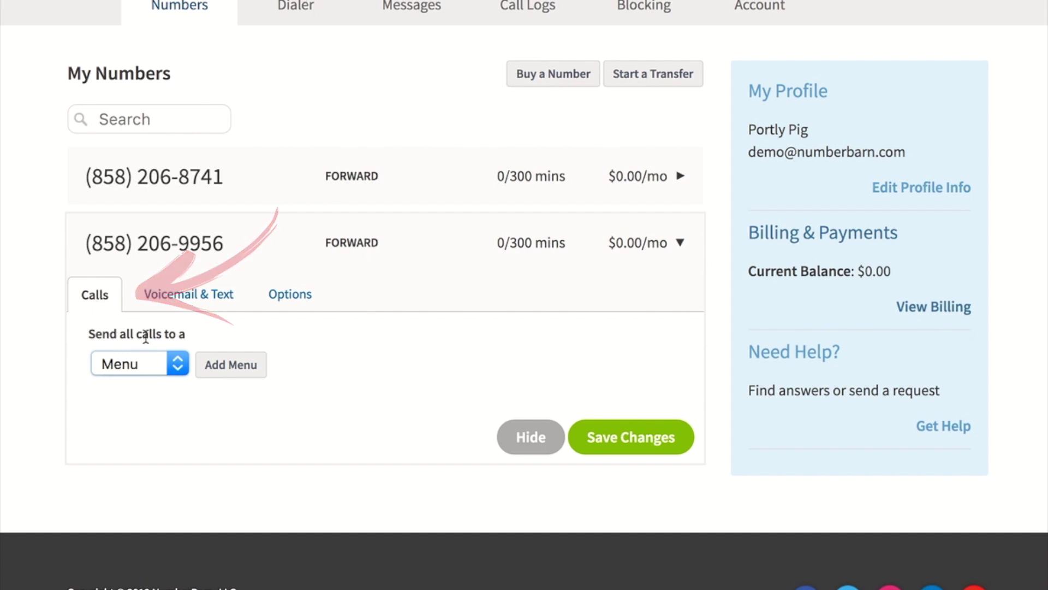
click(176, 359)
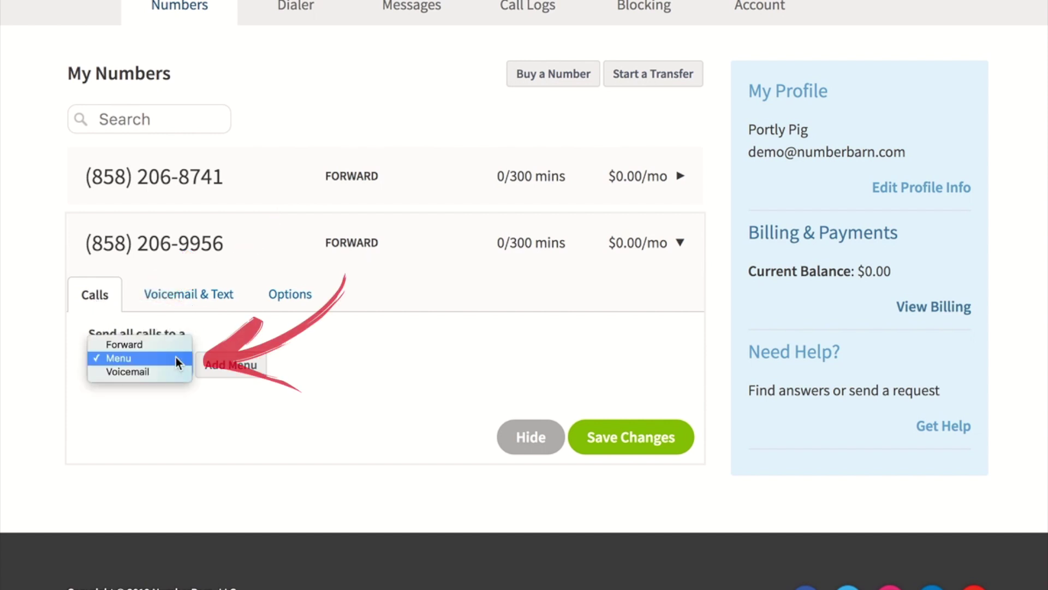
click(176, 359)
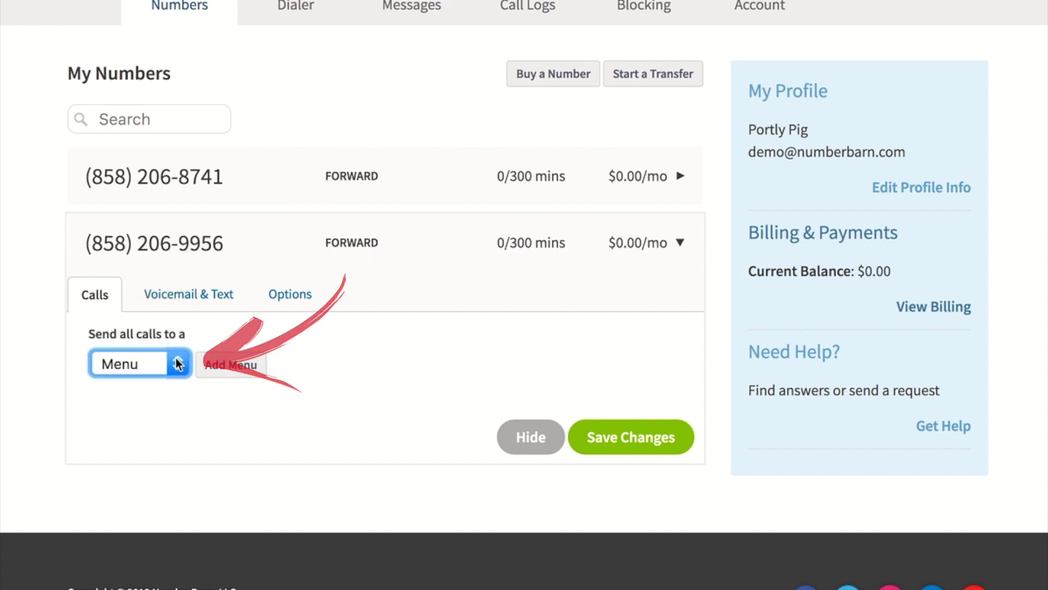
click(232, 366)
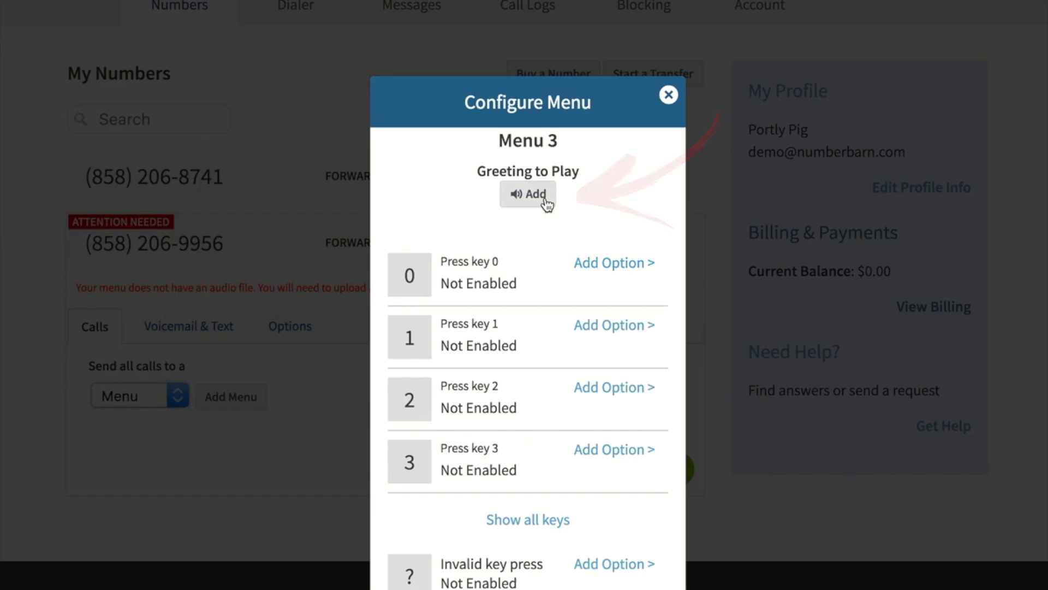
click(546, 202)
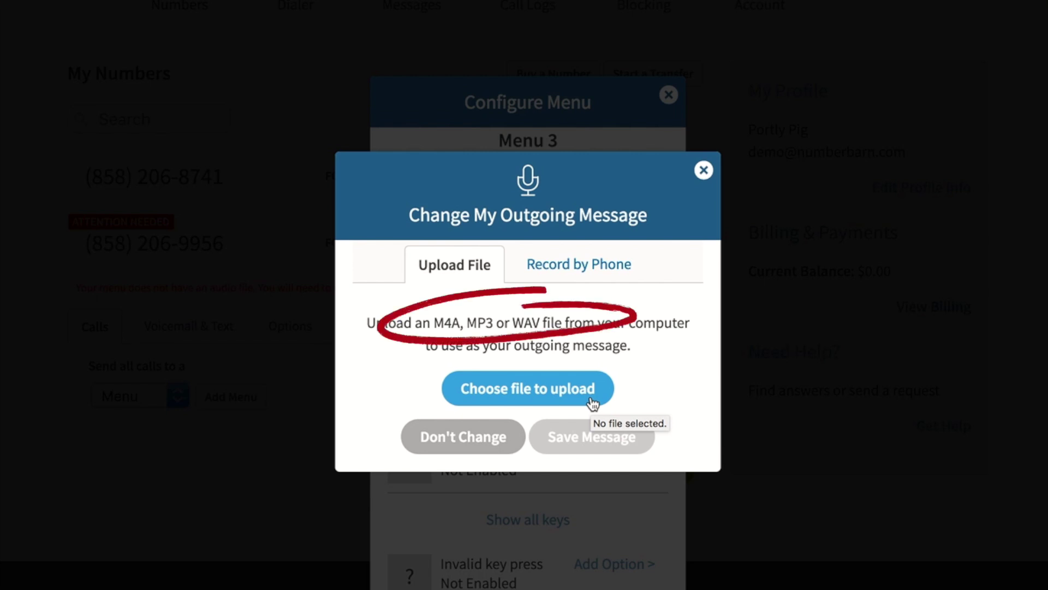
Step: Record the menu greeting by phone, entering your phone number for the callback
click(587, 267)
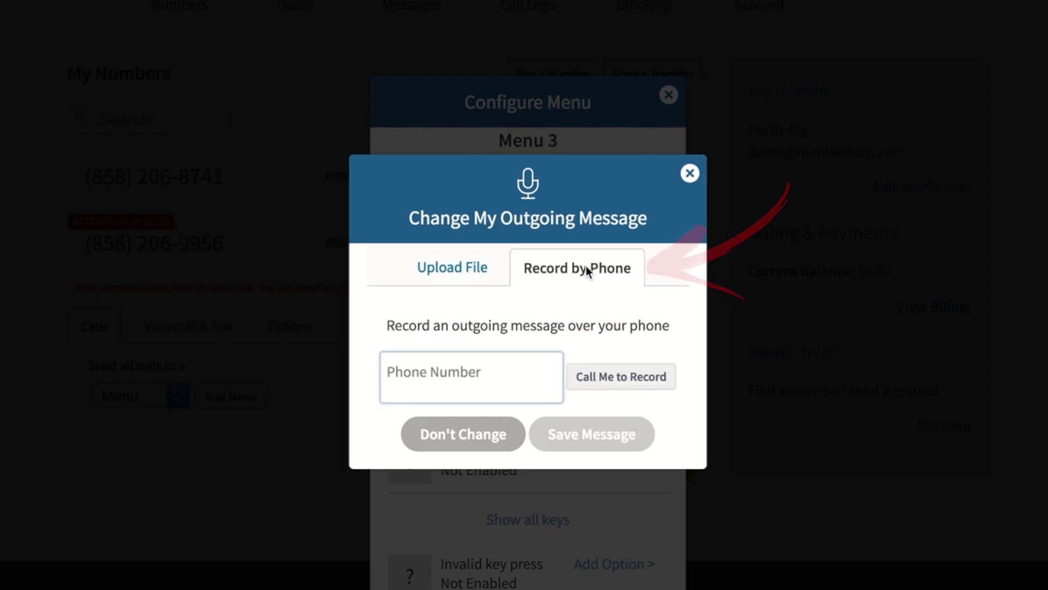
click(506, 382)
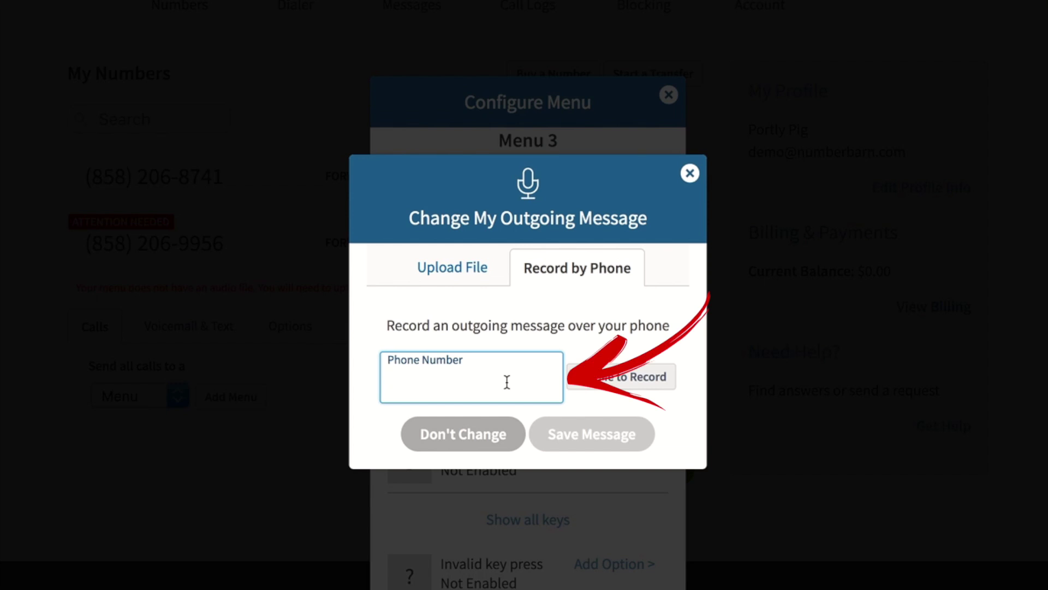
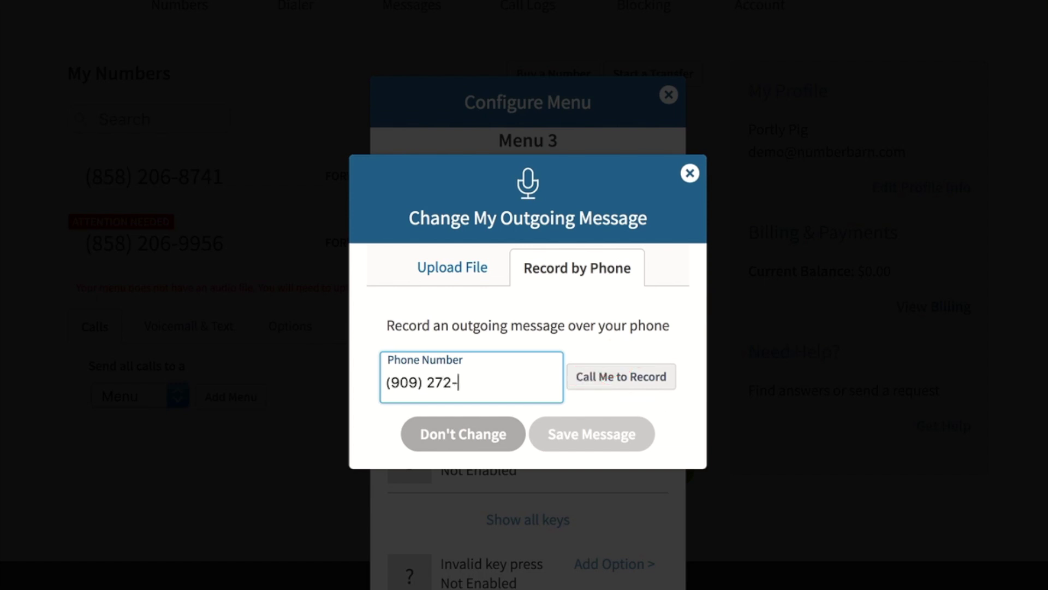
click(663, 381)
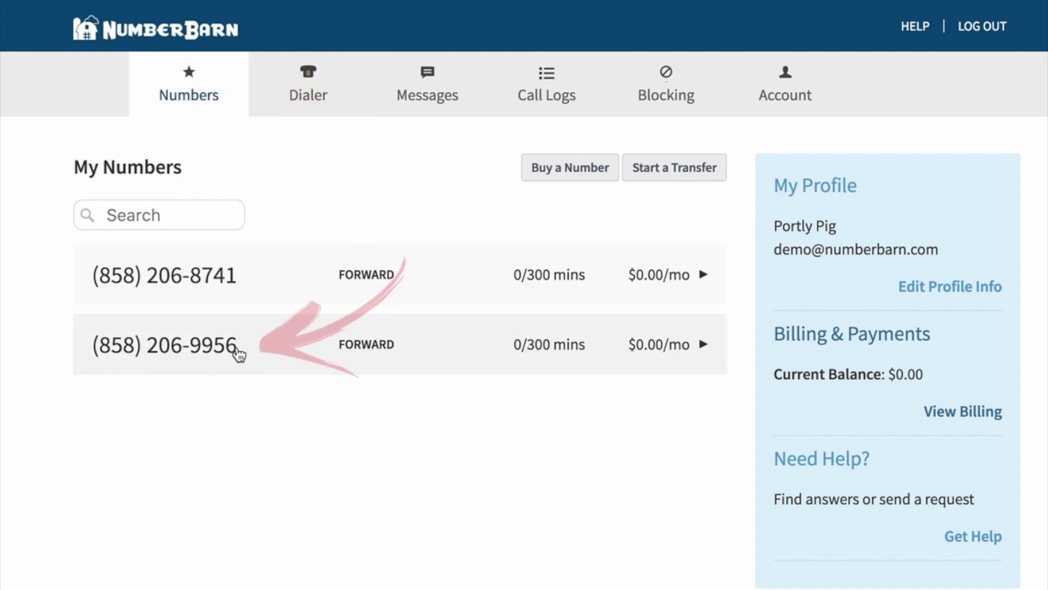
Step: Reopen Menu 3 of the second number for editing and list all of its keys
click(239, 355)
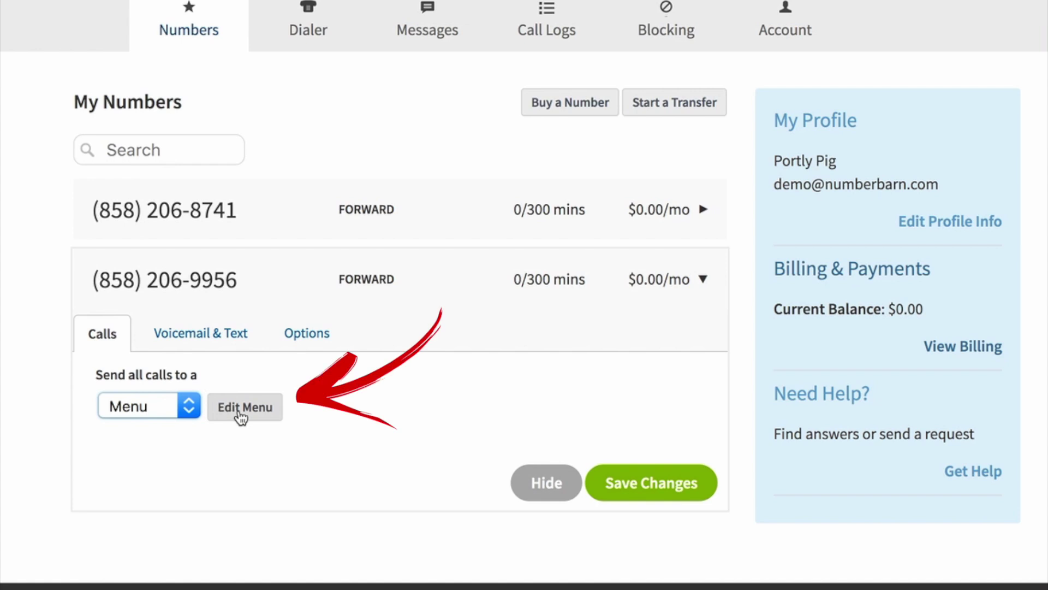
click(237, 410)
scroll(589, 402, down, 1)
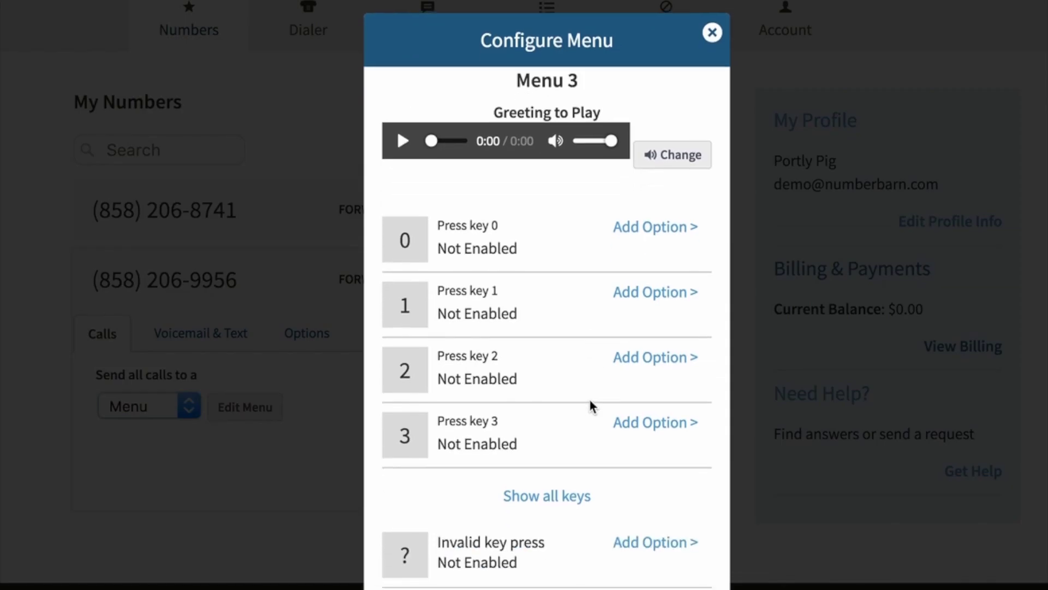
scroll(583, 398, down, 1)
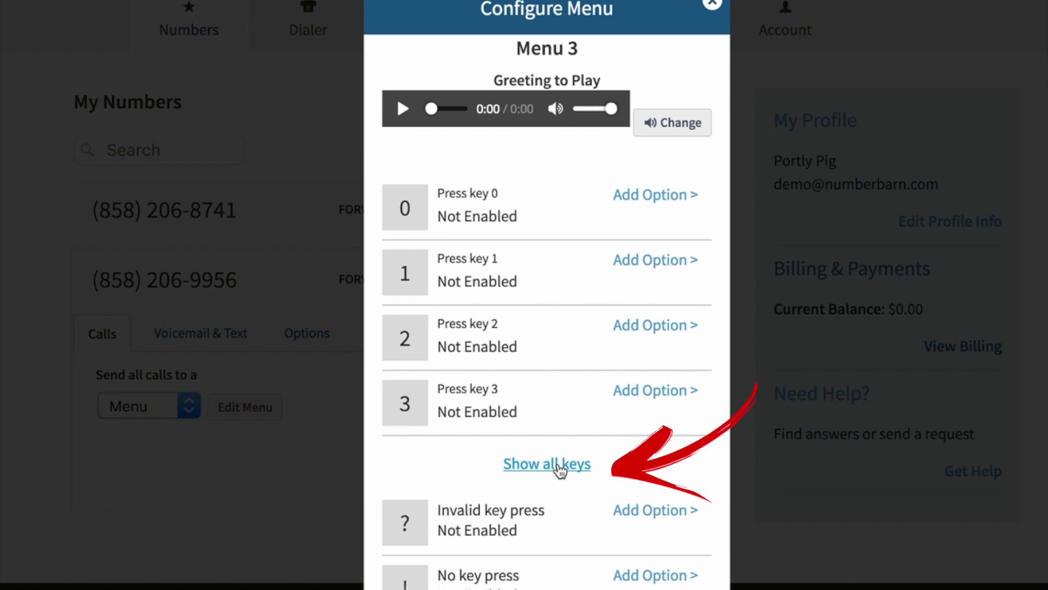
click(561, 468)
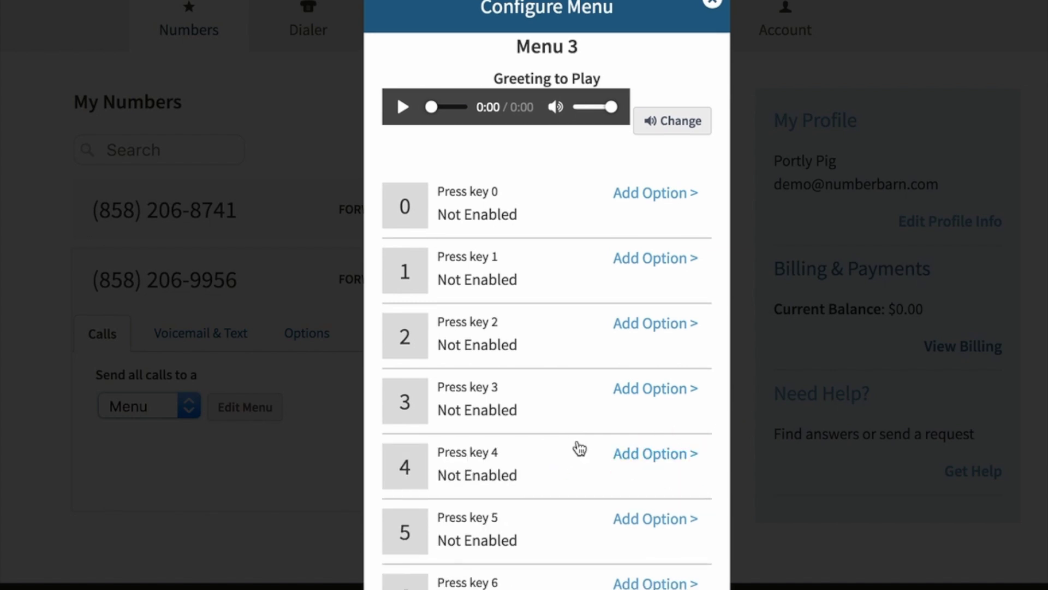
scroll(579, 449, down, 2)
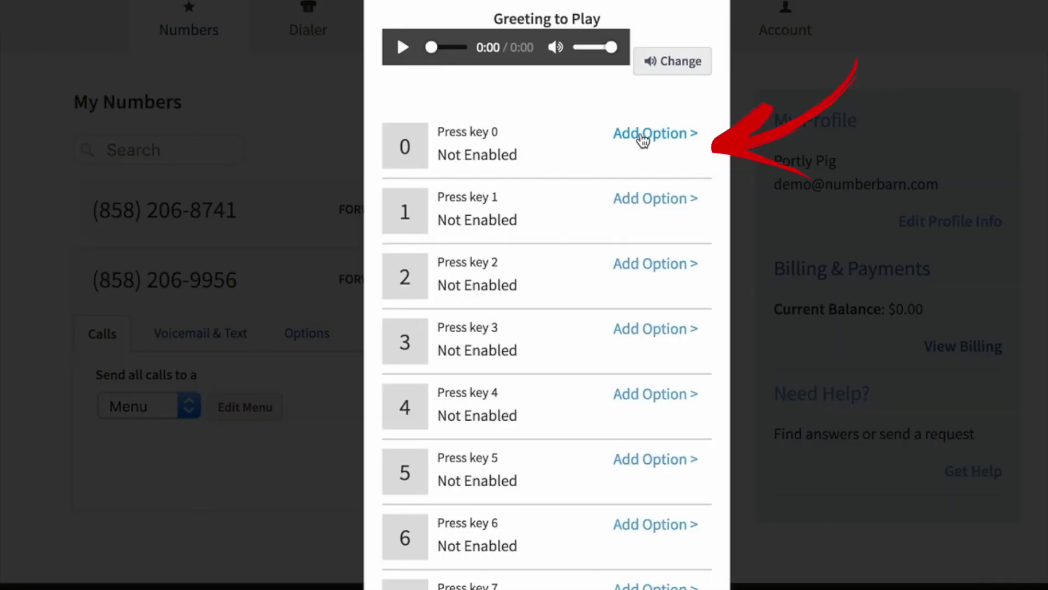
Step: Forward key 0 to your phone number, keeping 'Show me caller's number' as caller ID
click(642, 135)
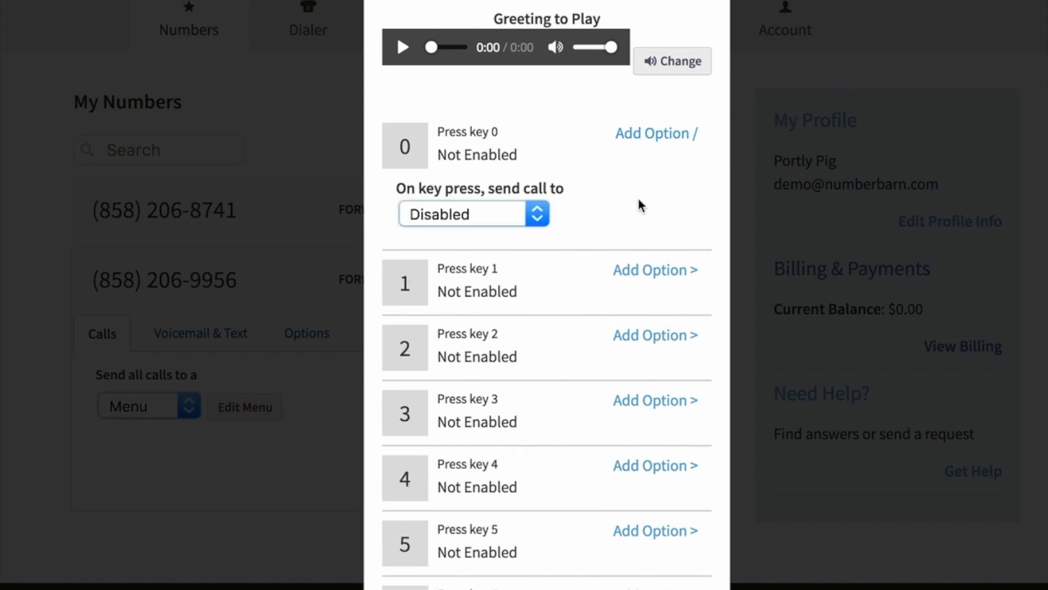
click(537, 215)
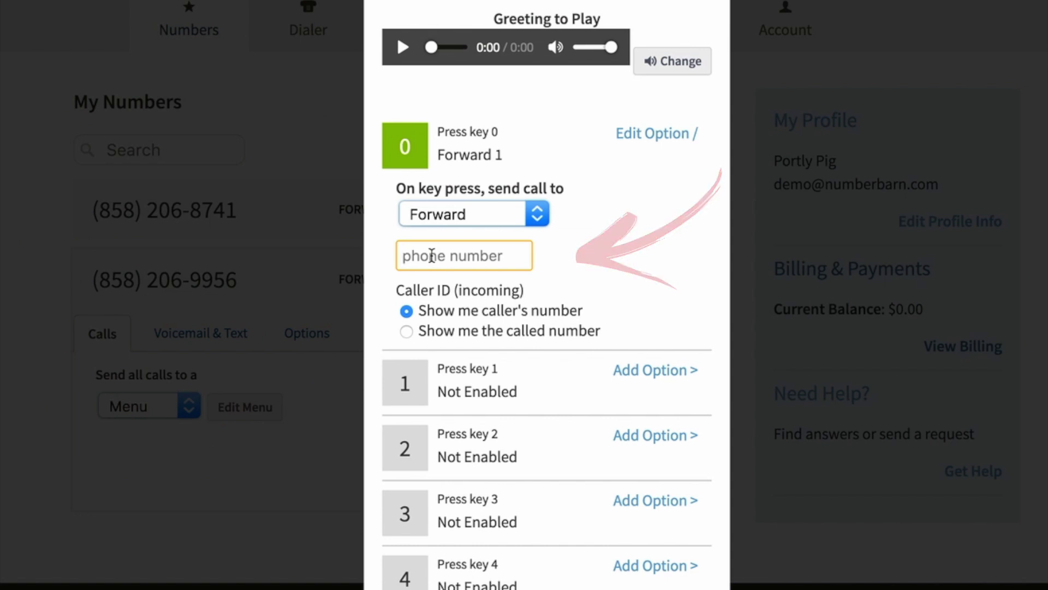
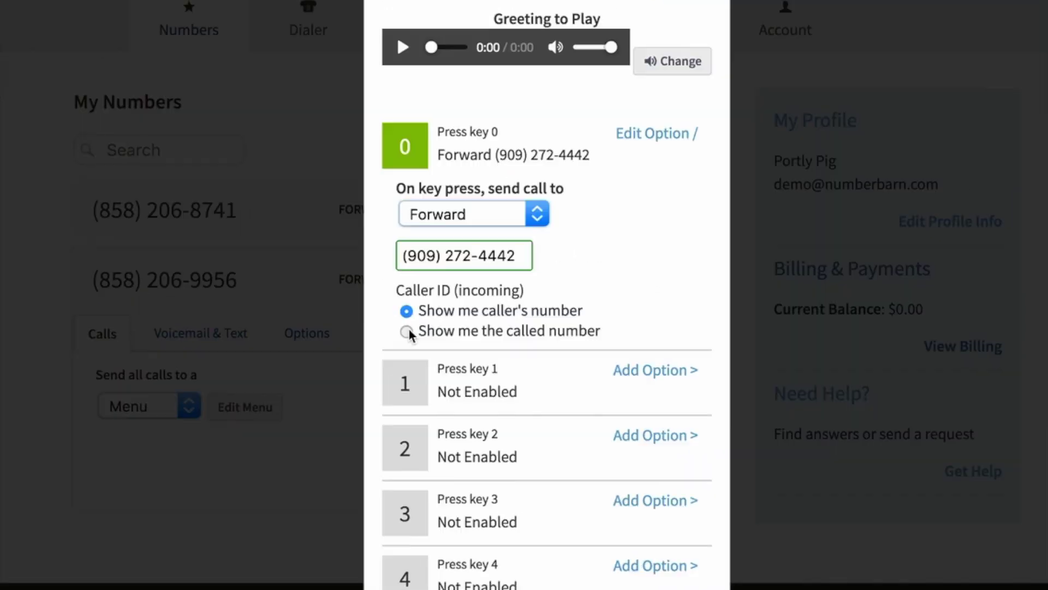
click(344, 304)
click(342, 275)
scroll(575, 333, down, 3)
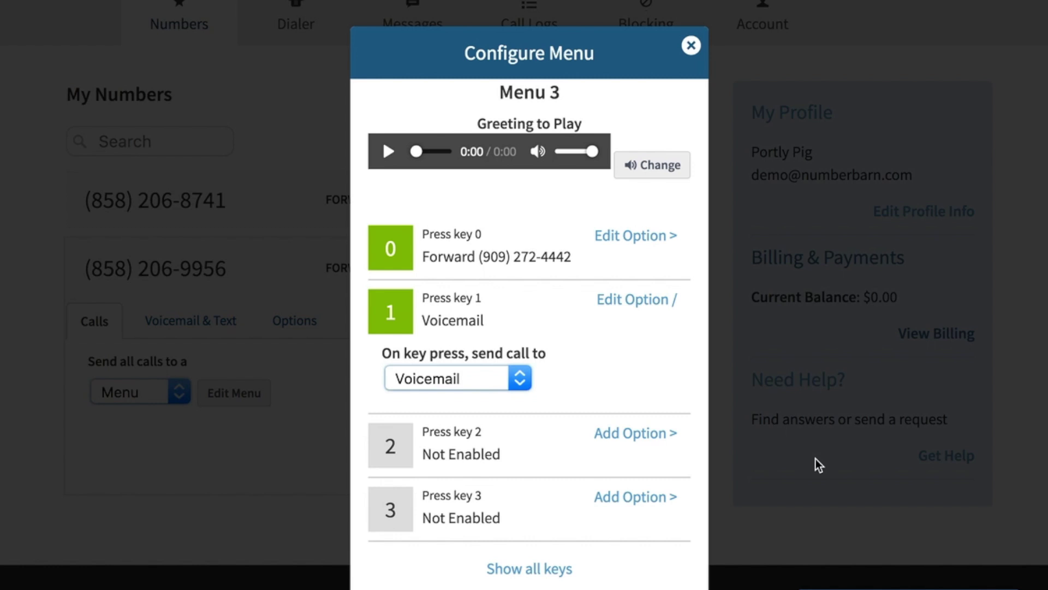
Step: Send key 1 to Voicemail and leave Forward text to email switched on
click(523, 379)
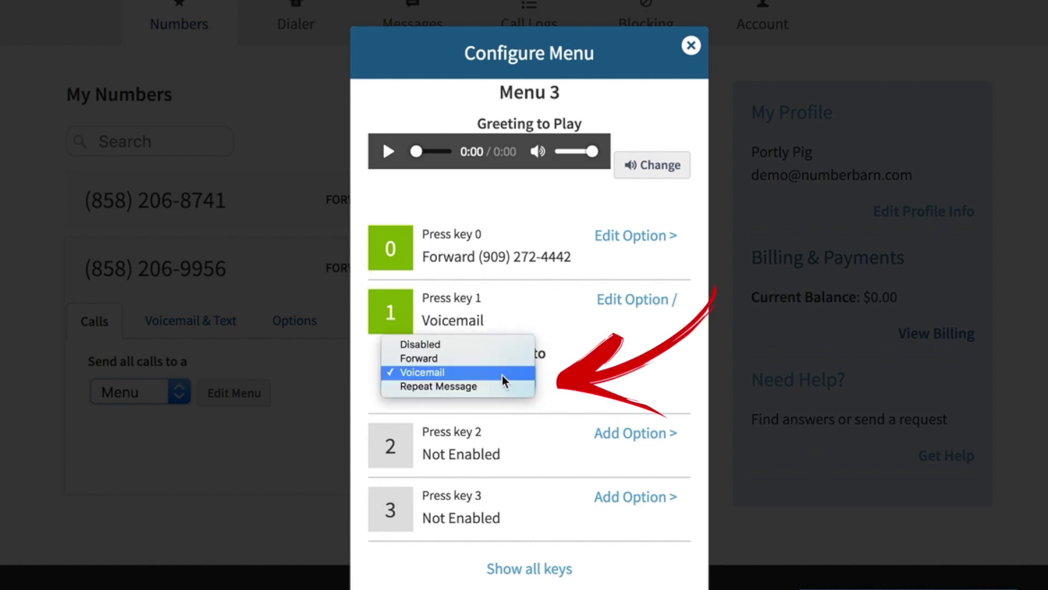
click(502, 375)
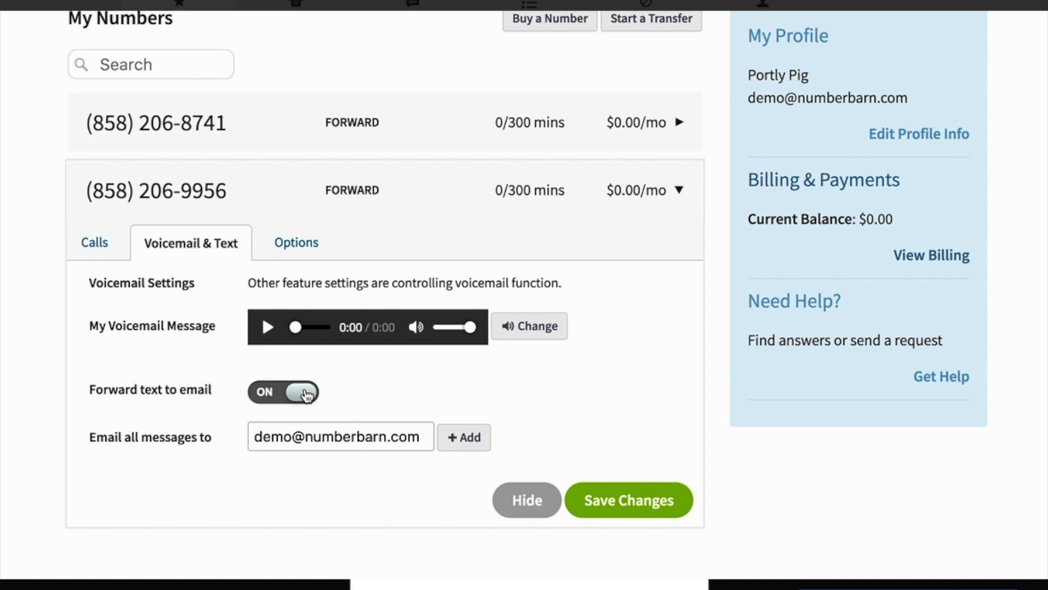
click(304, 393)
click(264, 393)
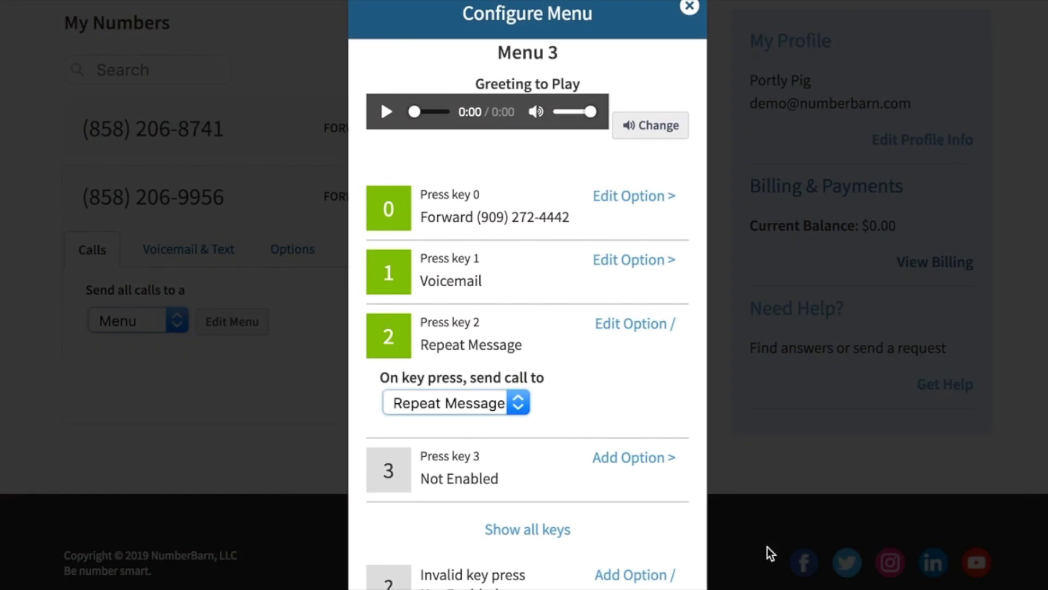
Step: Set key 2's action to Repeat Message
click(485, 391)
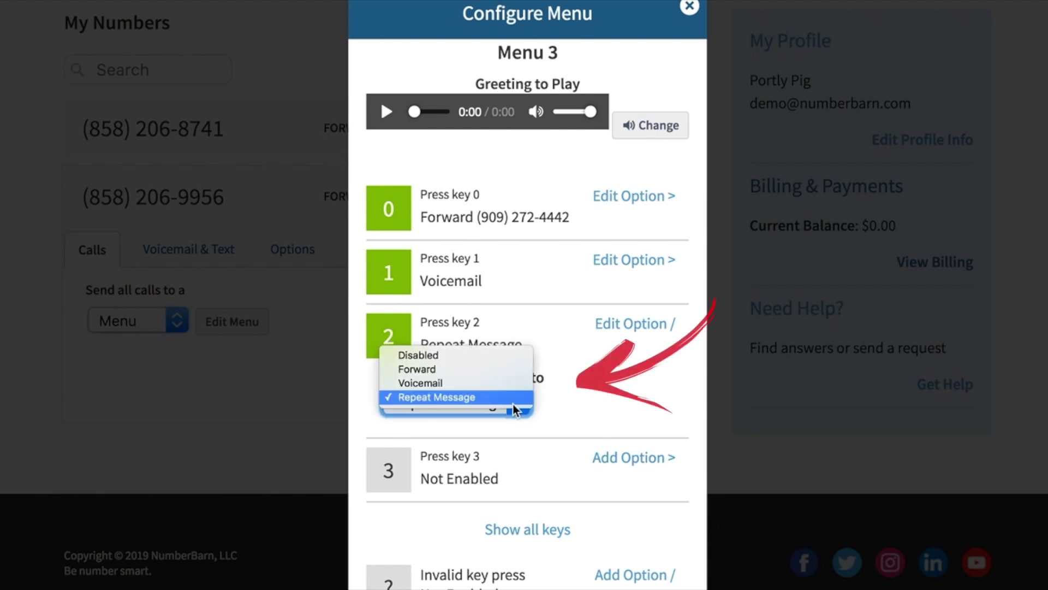
click(482, 398)
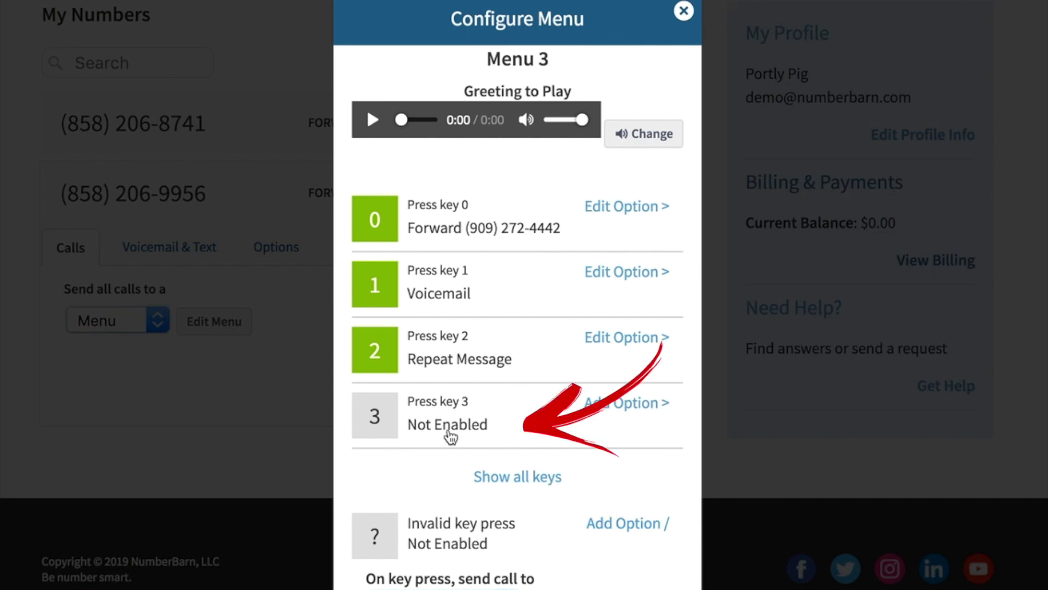
Step: Add an option for key 3 but leave it set to Disabled
click(452, 434)
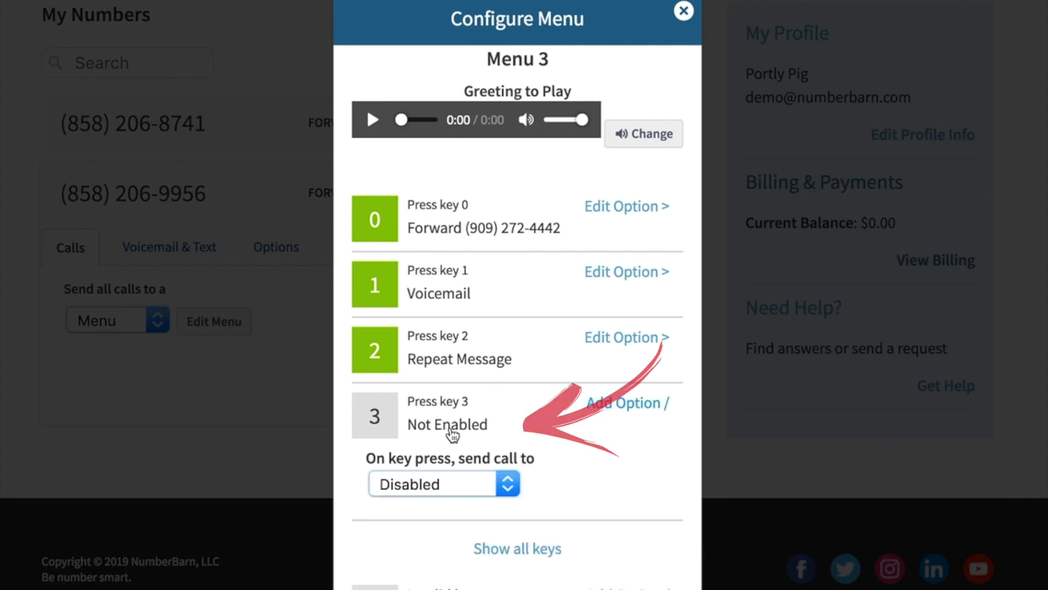
click(477, 486)
click(476, 487)
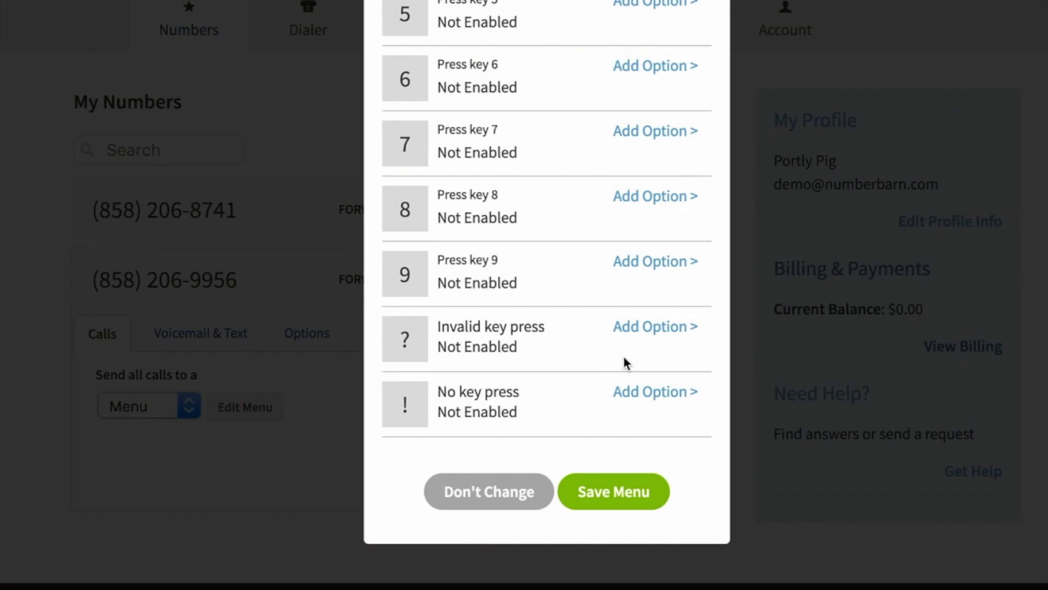
Step: Expand the Invalid key press option and view its 'send call to' choices
click(656, 328)
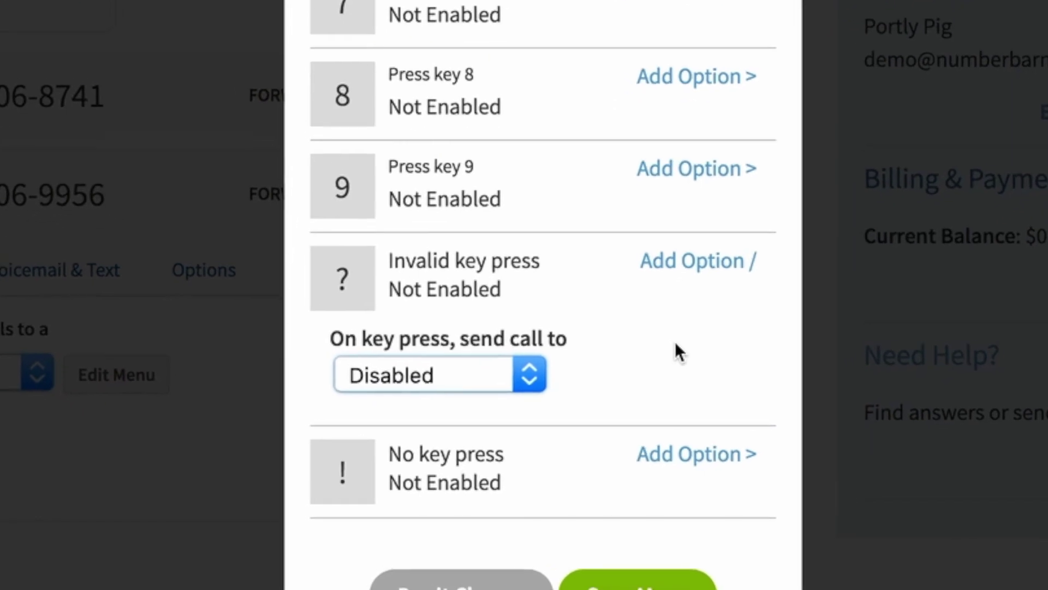
click(526, 363)
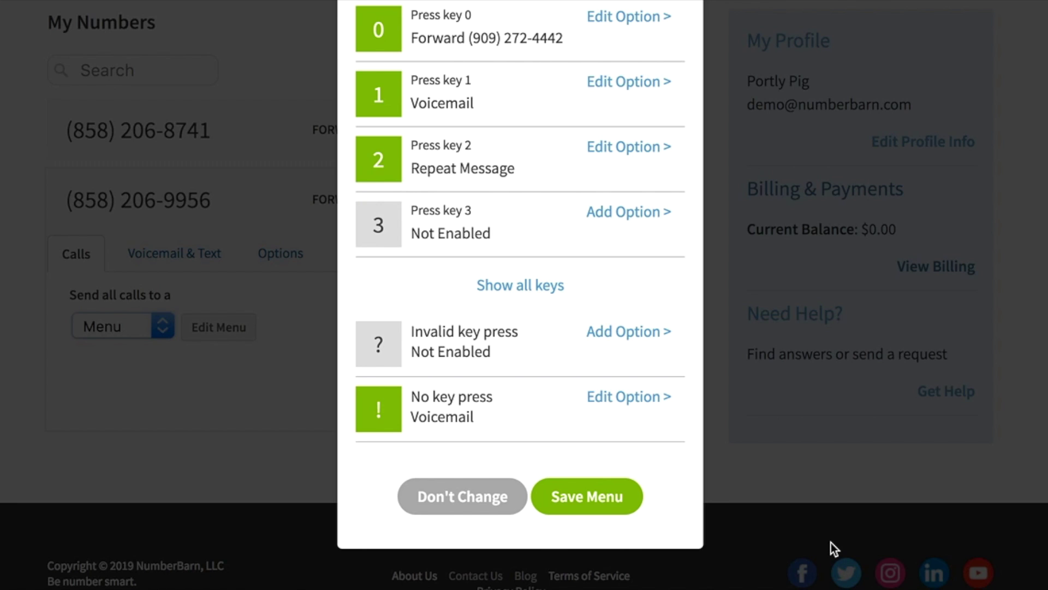
click(479, 343)
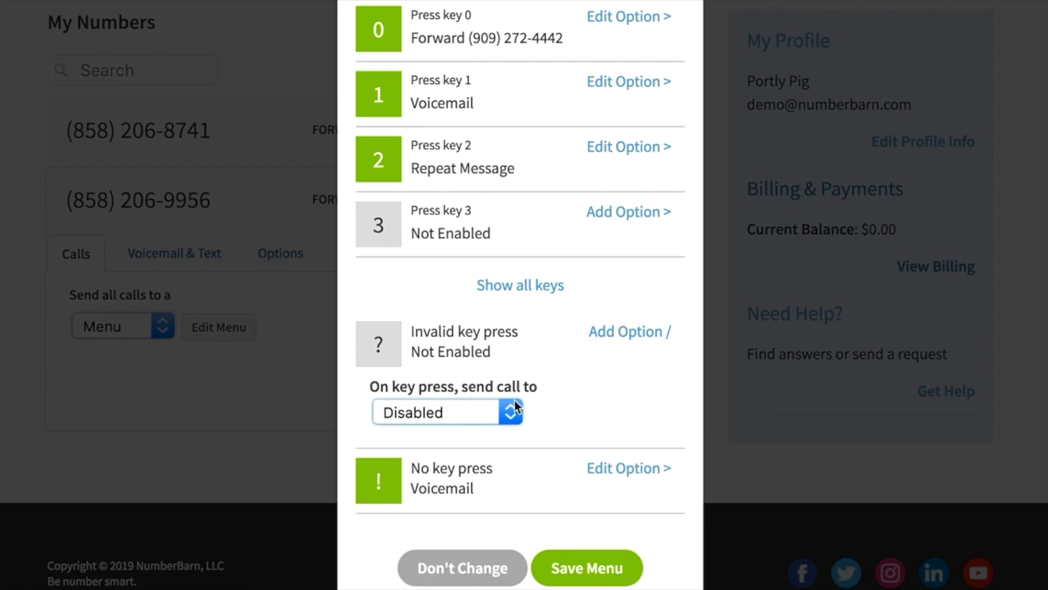
click(507, 409)
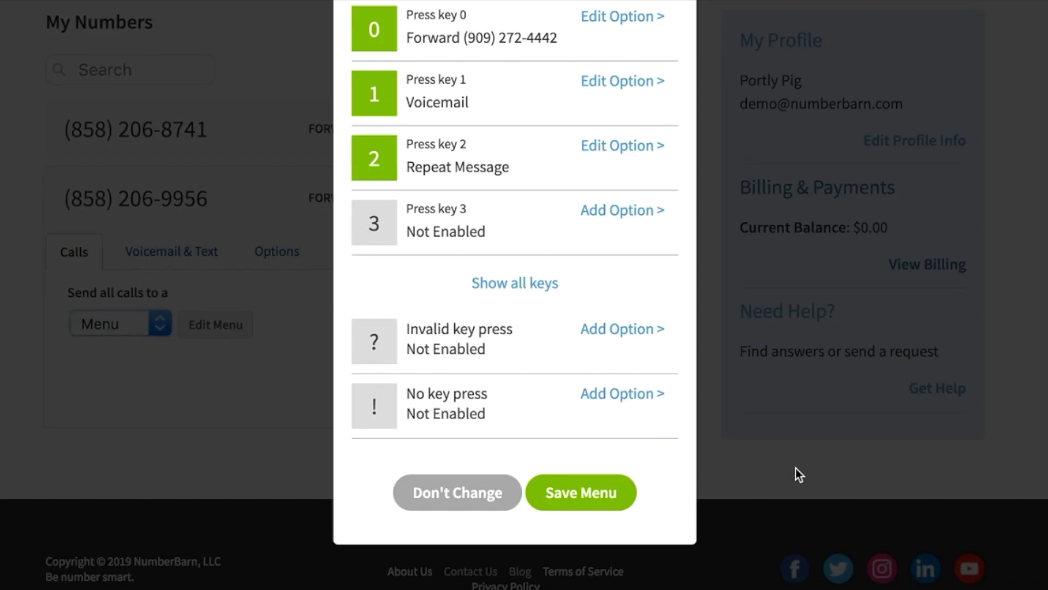
Step: Keep the No key press option set to Disabled
click(485, 424)
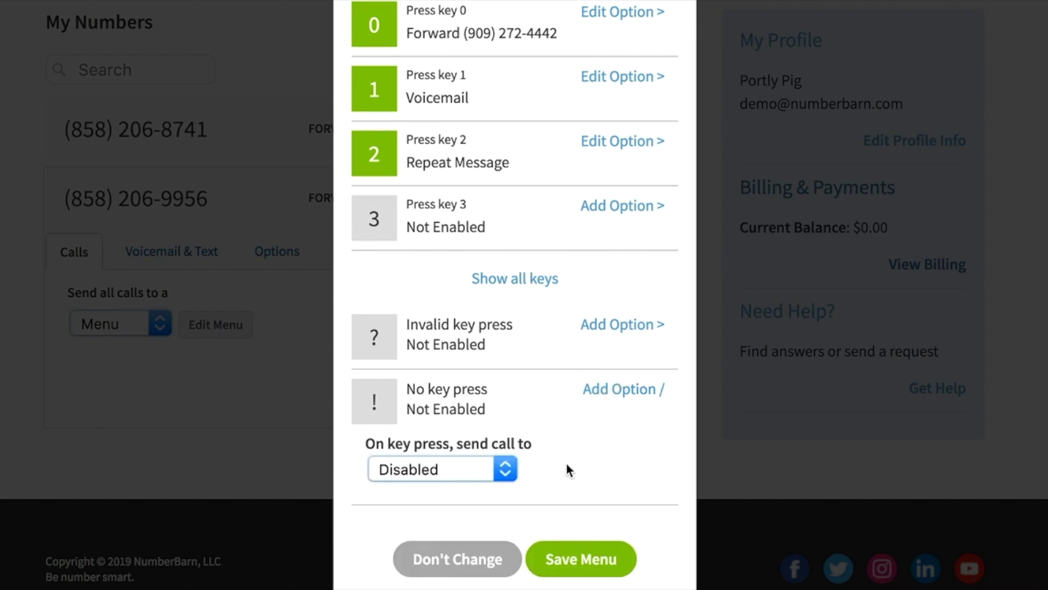
click(505, 469)
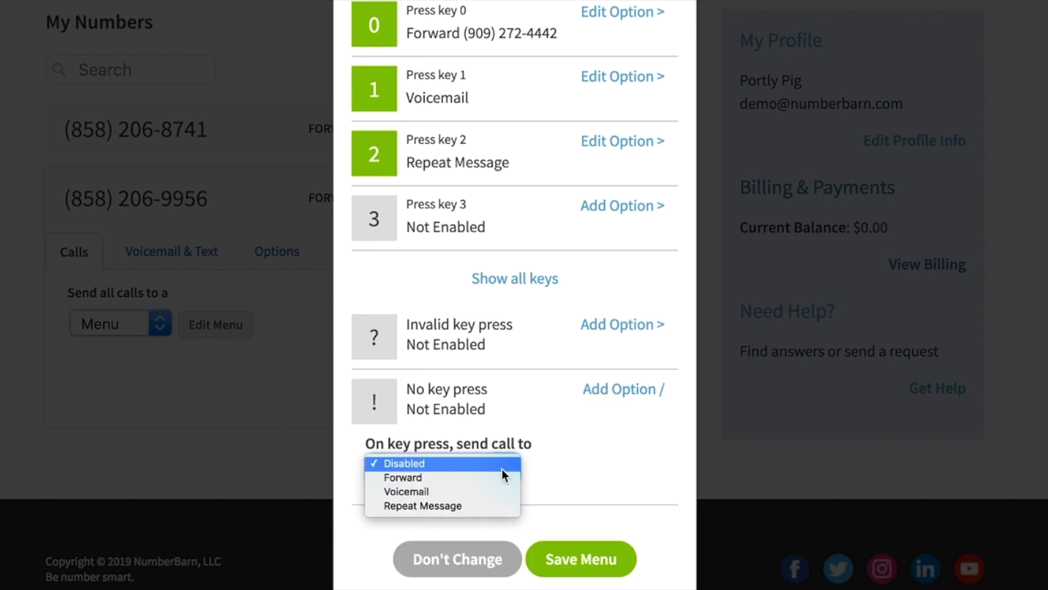